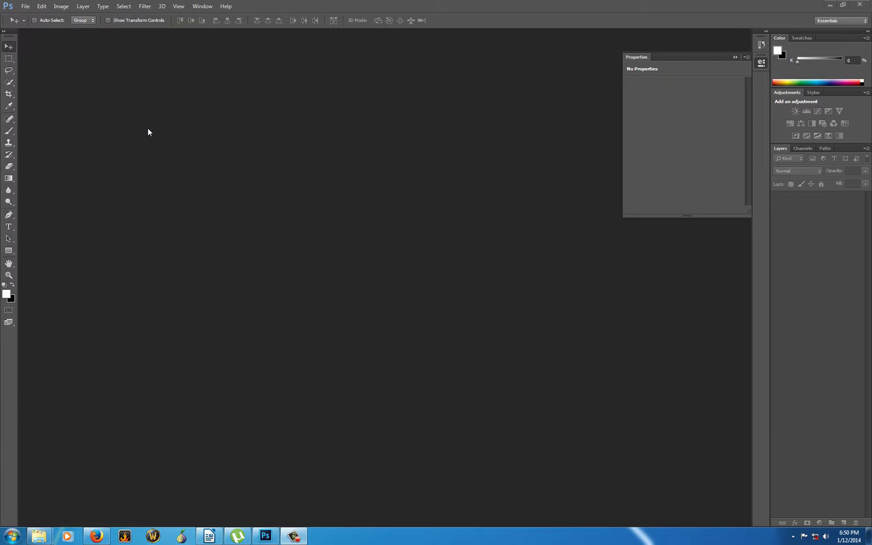
Open the Lighthouse image from the photoshop assets folder.
{"action": "left_click", "coordinate": [24, 8]}
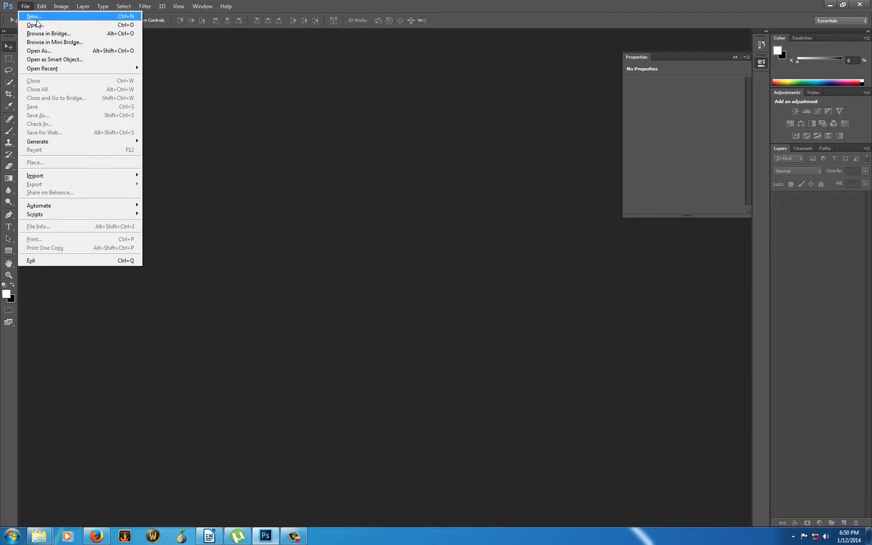
{"action": "left_click", "coordinate": [36, 25]}
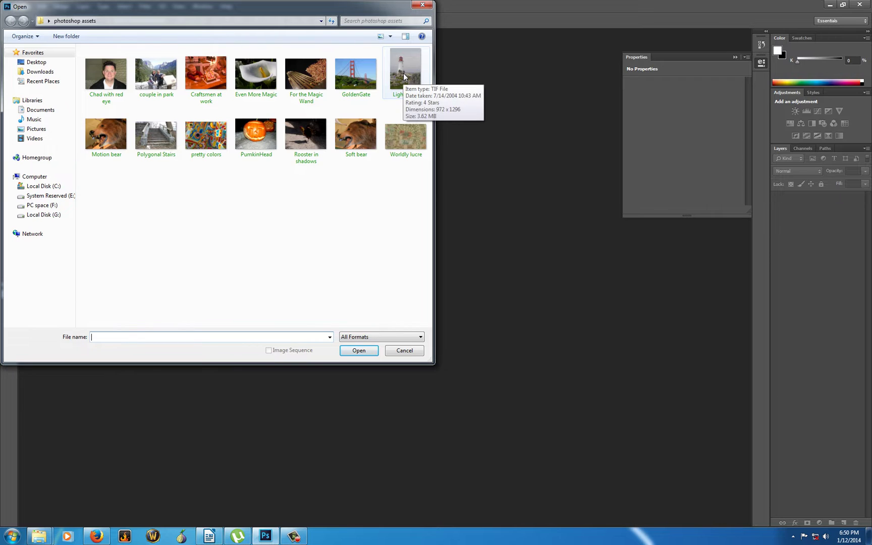
{"action": "left_click", "coordinate": [404, 76]}
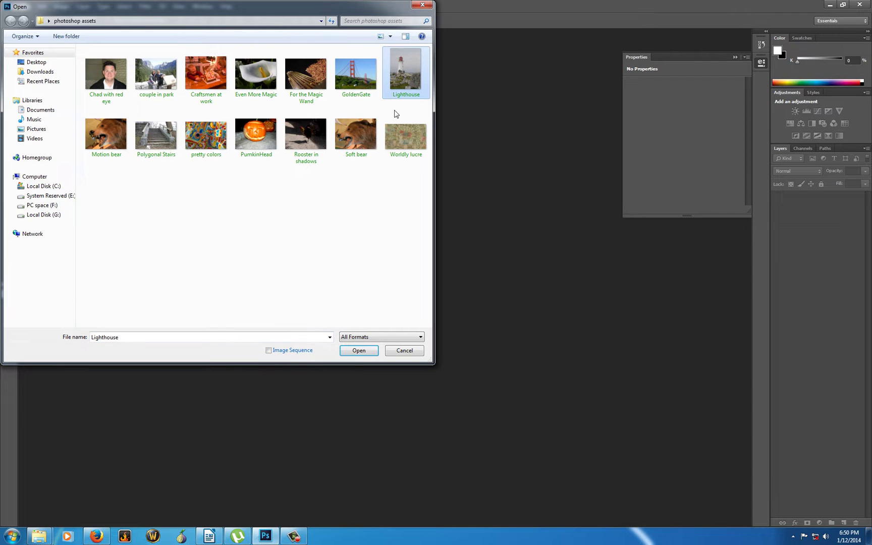
{"action": "left_click", "coordinate": [359, 350]}
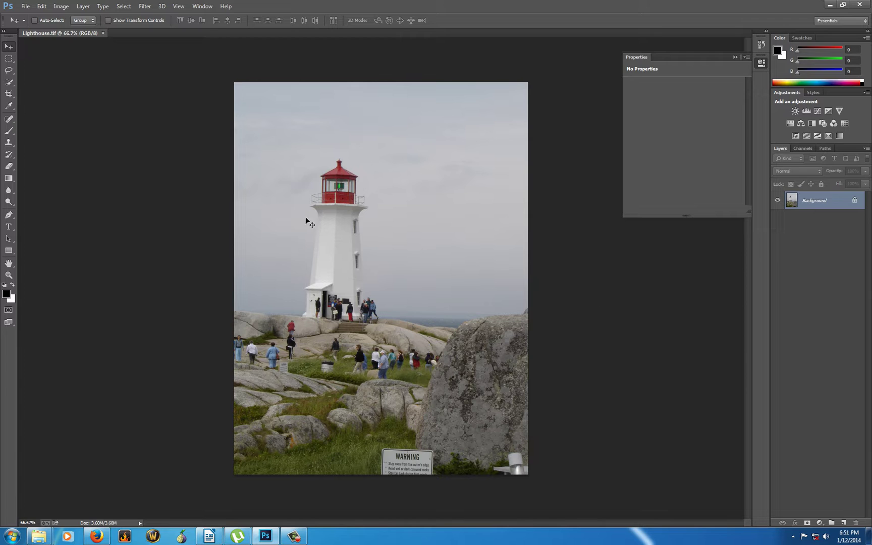
Convert the locked Background of Lighthouse.tif into a regular layer named Layer 0.
{"action": "double_click", "coordinate": [828, 202]}
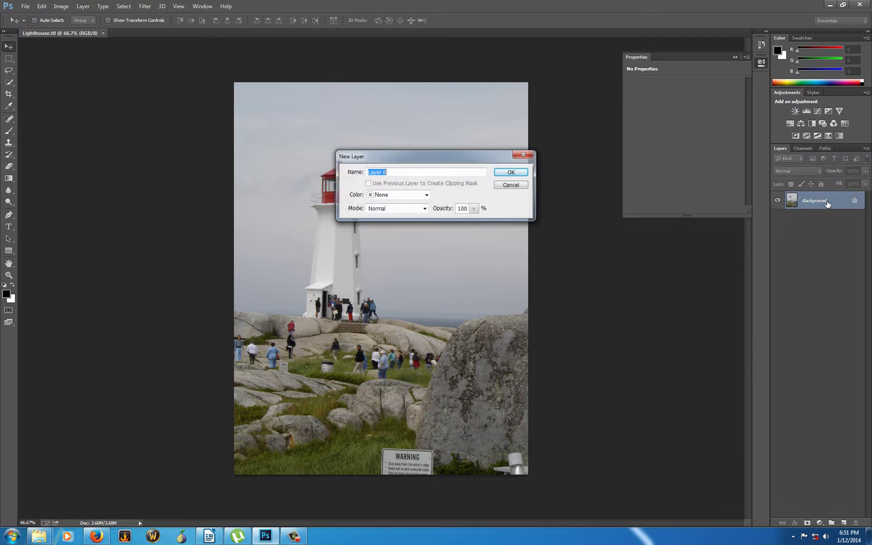
{"action": "left_click", "coordinate": [502, 174]}
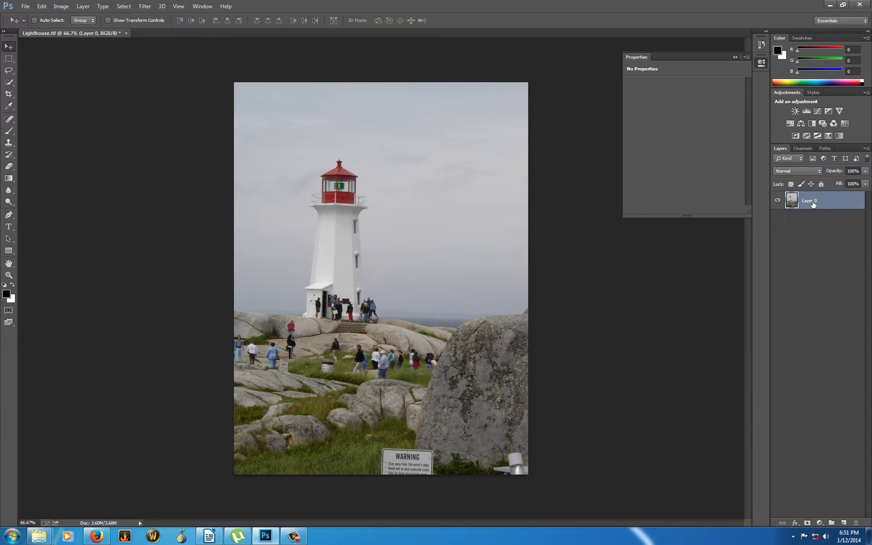
Duplicate Layer 0 as 'Layer 0 copy'.
{"action": "right_click", "coordinate": [812, 202]}
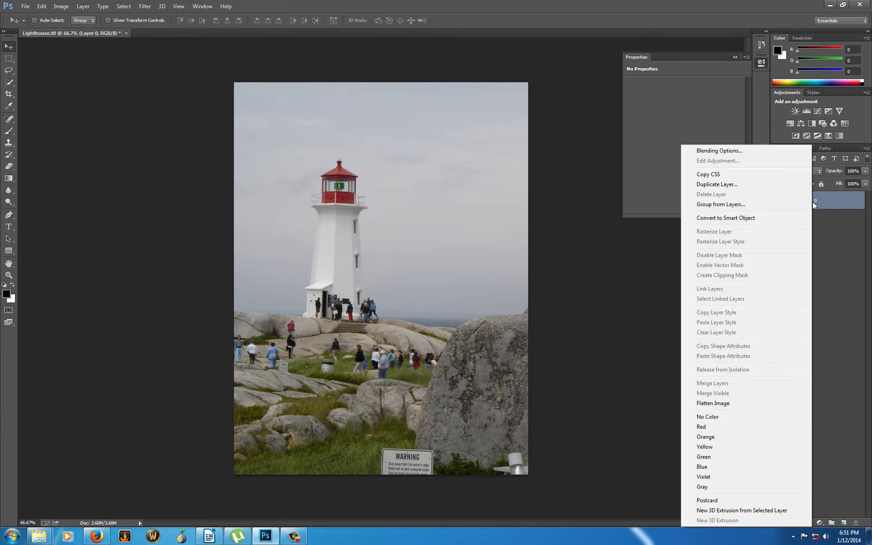
{"action": "left_click", "coordinate": [757, 189]}
{"action": "key", "text": "Return"}
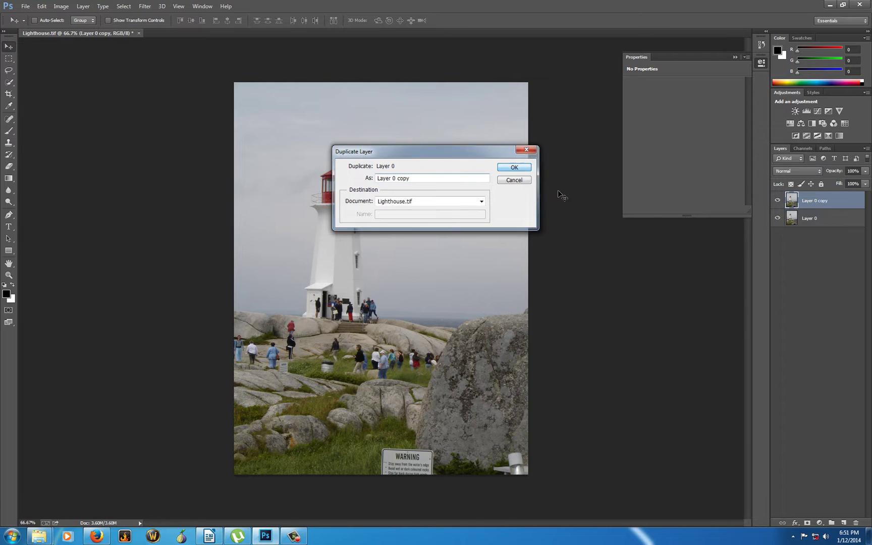
{"action": "double_click", "coordinate": [810, 208]}
{"action": "left_click", "coordinate": [552, 137]}
Rename the copy to Layer 1 and hide the original Layer 0.
{"action": "double_click", "coordinate": [813, 202]}
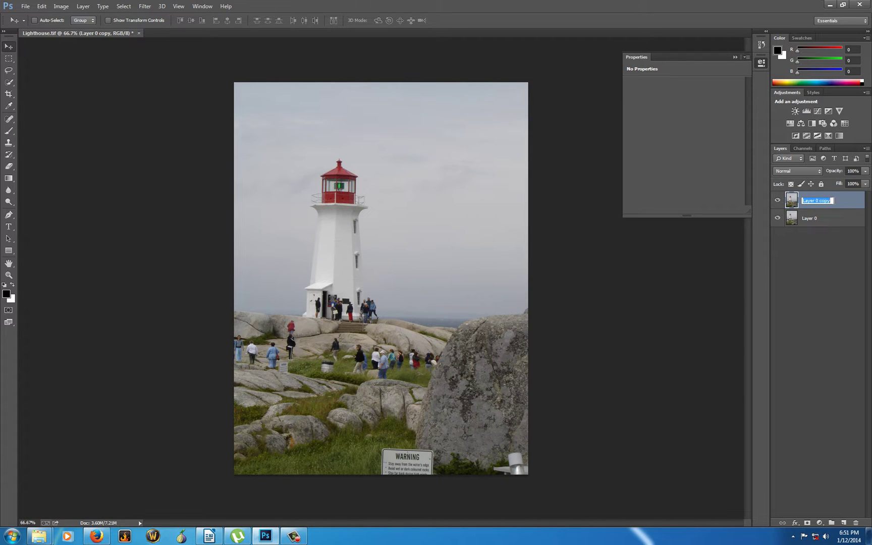
{"action": "left_click", "coordinate": [833, 201]}
{"action": "left_click_drag", "start_coordinate": [817, 201], "coordinate": [837, 209]}
{"action": "type", "text": "1"}
{"action": "left_click", "coordinate": [815, 259]}
{"action": "left_click", "coordinate": [778, 218]}
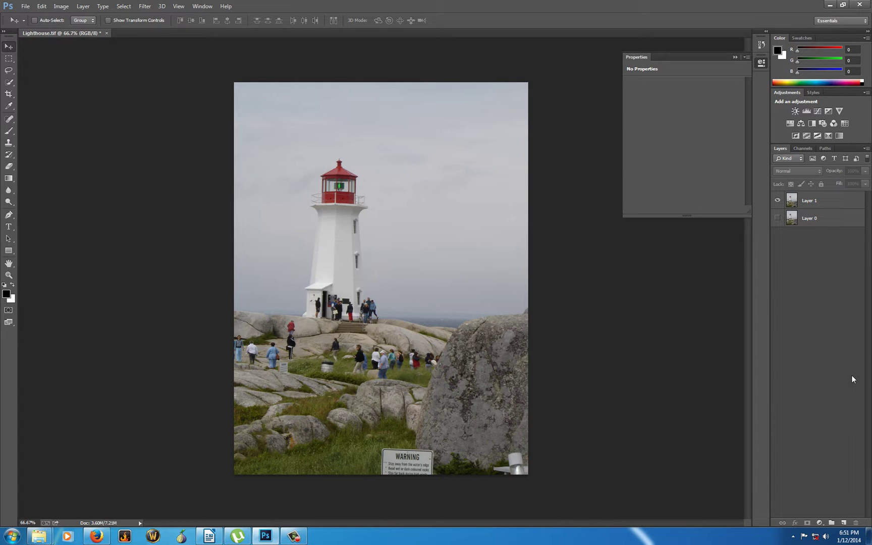
Add a Levels adjustment layer above Layer 1 and toggle its visibility to compare.
{"action": "left_click", "coordinate": [826, 202]}
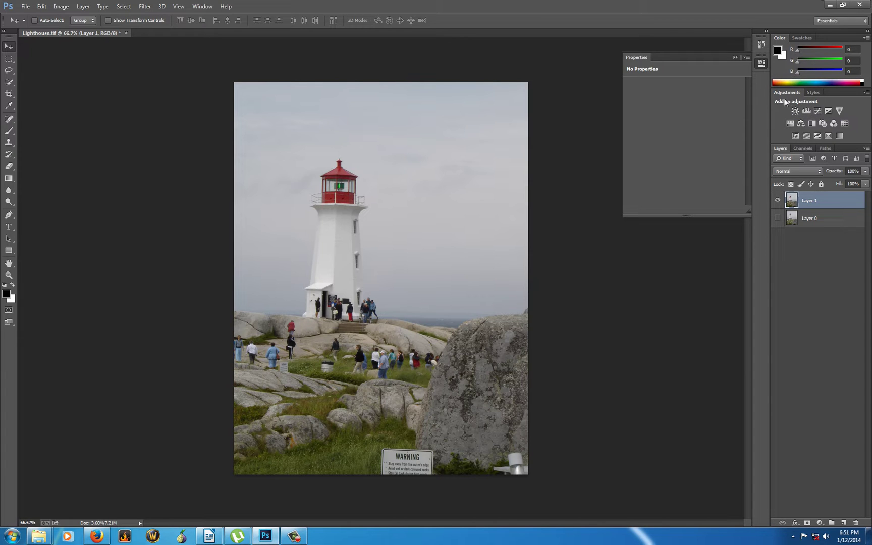
{"action": "left_click", "coordinate": [806, 112]}
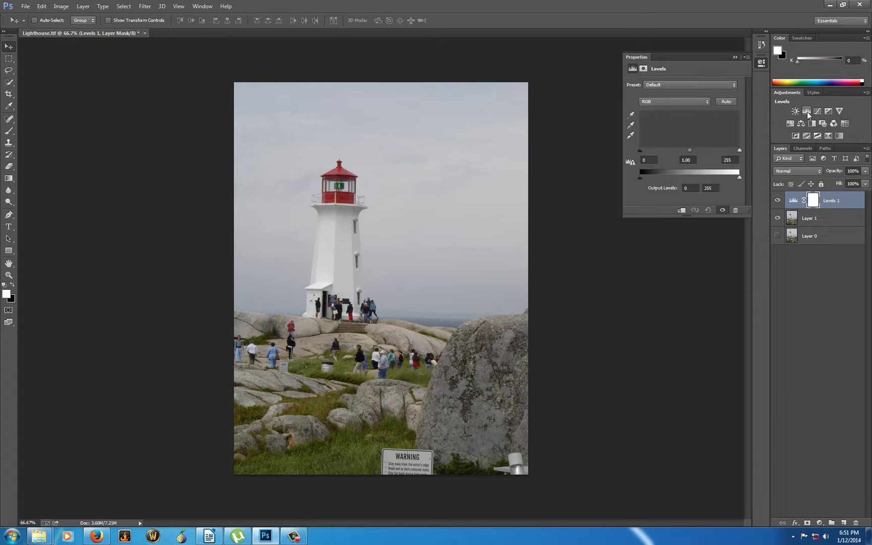
{"action": "left_click", "coordinate": [779, 201]}
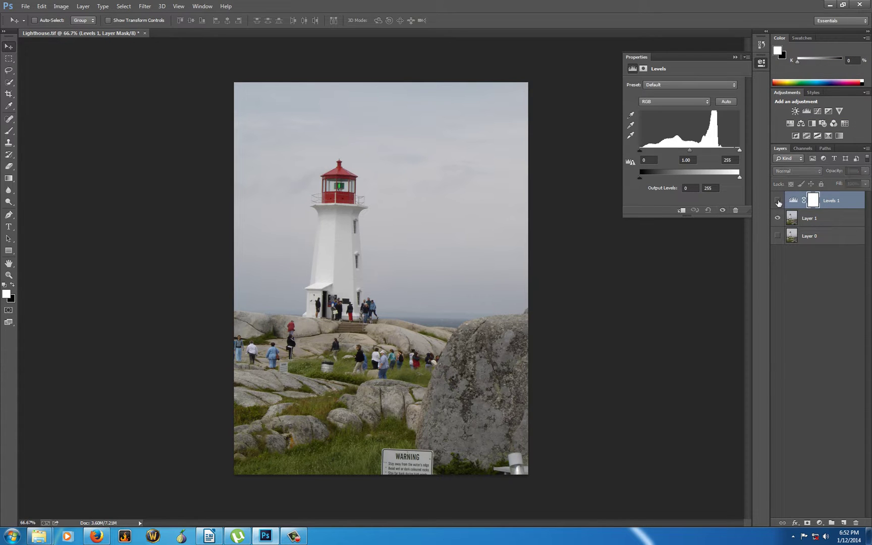
{"action": "left_click", "coordinate": [777, 201]}
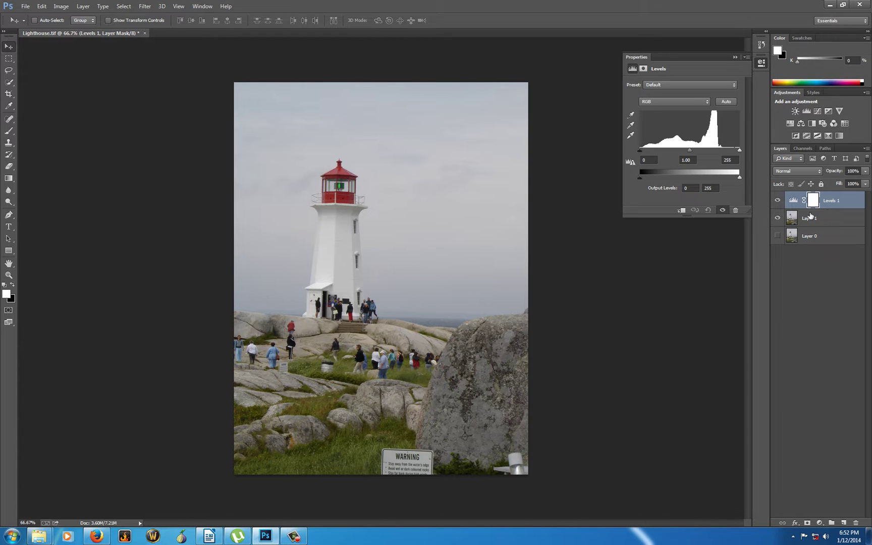
Browse the Image > Adjustments menu and close it without applying anything.
{"action": "left_click", "coordinate": [61, 6]}
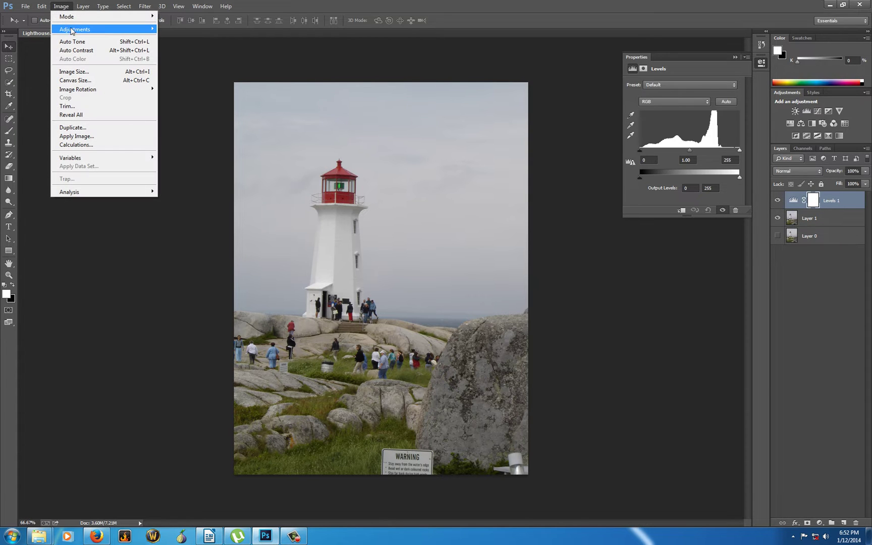
{"action": "mouse_move", "coordinate": [71, 31]}
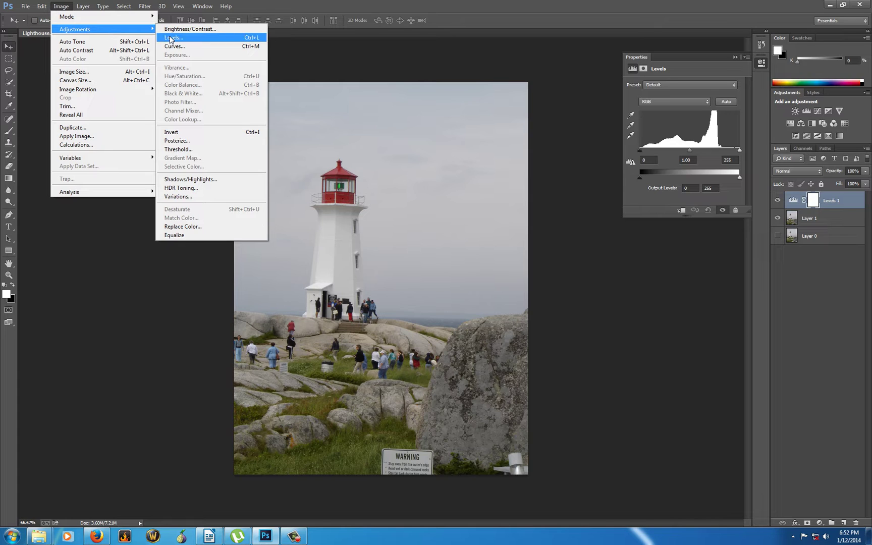
{"action": "left_click", "coordinate": [115, 298]}
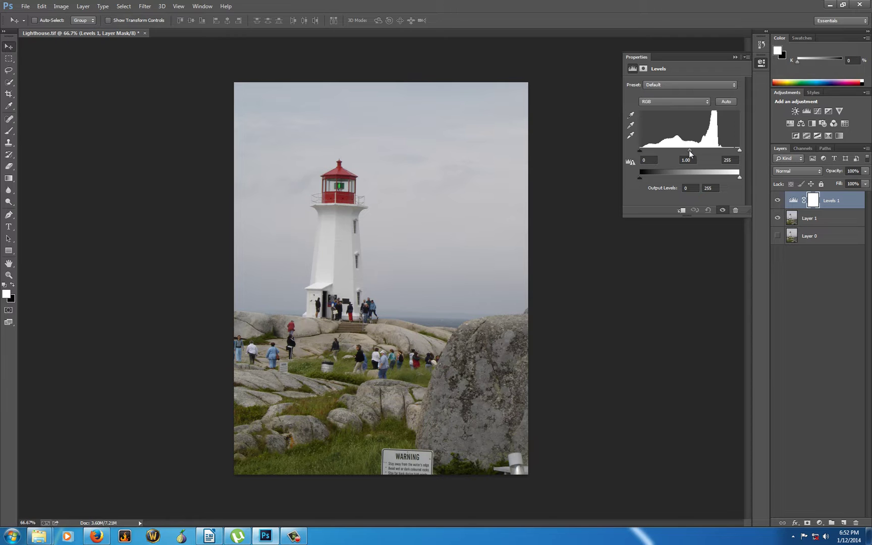
Set Levels white point 202, black point 22, midtones 1.53, then add Hue/Saturation 1.
{"action": "left_click_drag", "start_coordinate": [738, 150], "coordinate": [719, 152]}
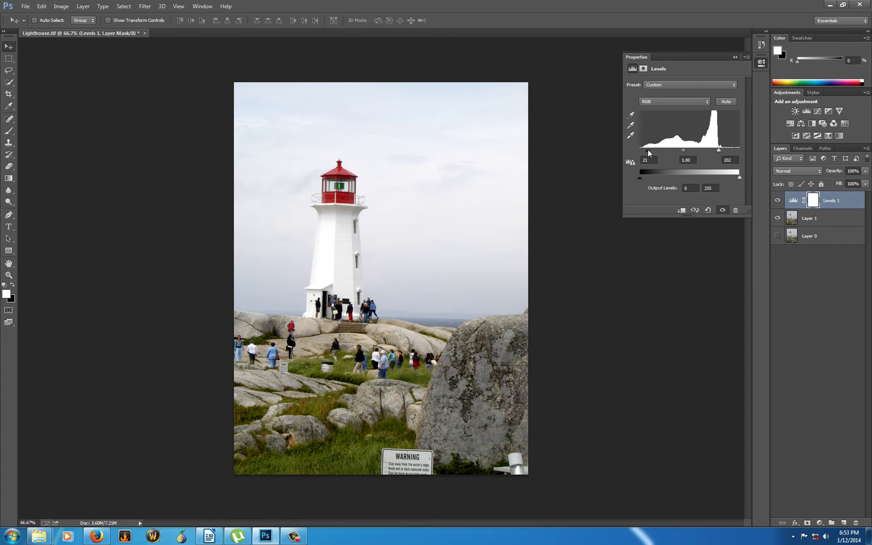
{"action": "left_click_drag", "start_coordinate": [647, 150], "coordinate": [648, 150]}
{"action": "left_click_drag", "start_coordinate": [683, 151], "coordinate": [677, 152]}
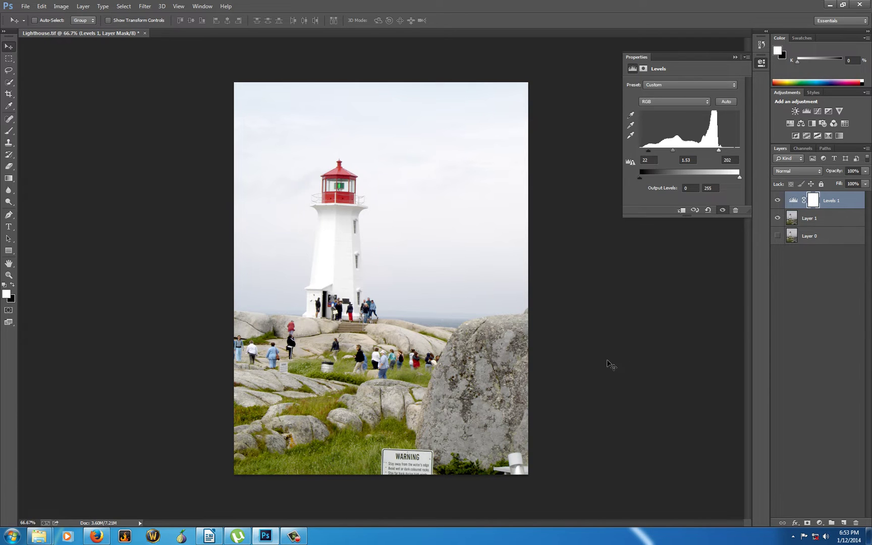
{"action": "left_click", "coordinate": [790, 124]}
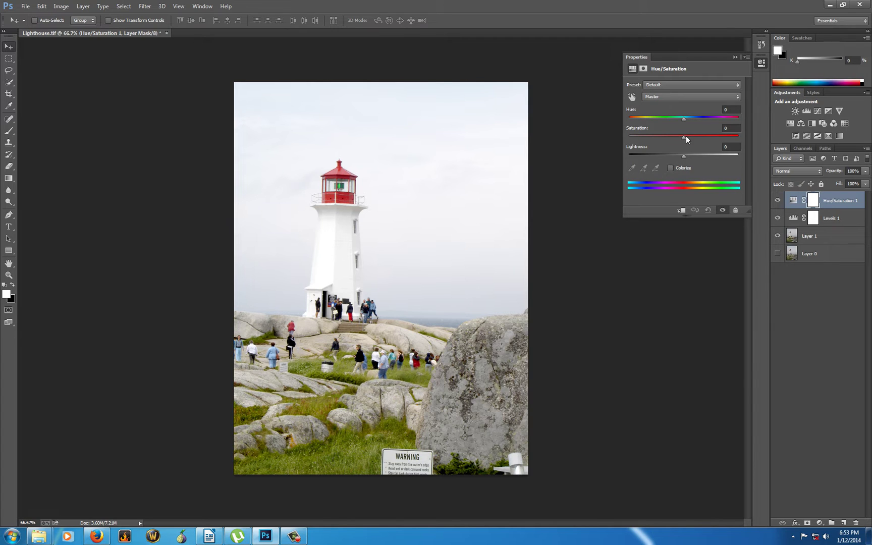
Raise the Master saturation of Hue/Saturation 1 to +4.
{"action": "left_click_drag", "start_coordinate": [686, 136], "coordinate": [684, 136]}
Select the Blues range, add sky samples with the eyedropper, and set saturation to +45.
{"action": "left_click", "coordinate": [688, 98]}
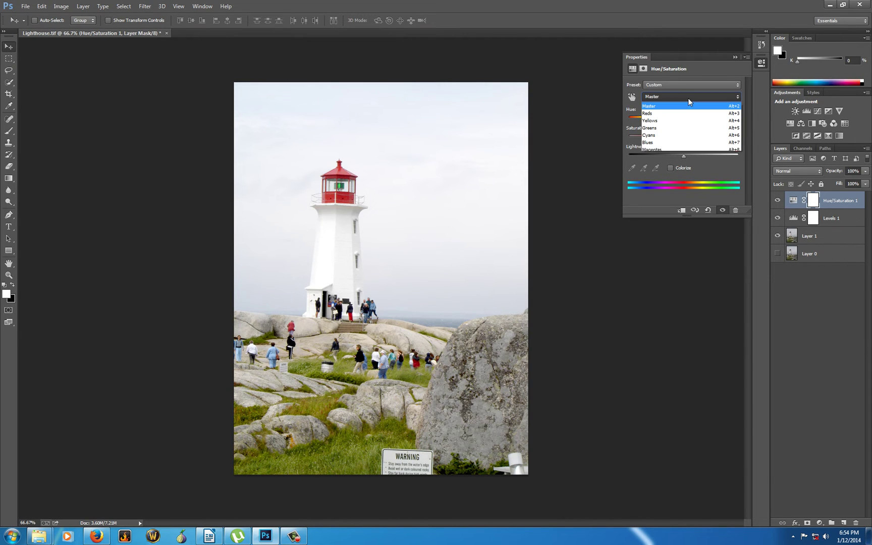
{"action": "left_click", "coordinate": [675, 144]}
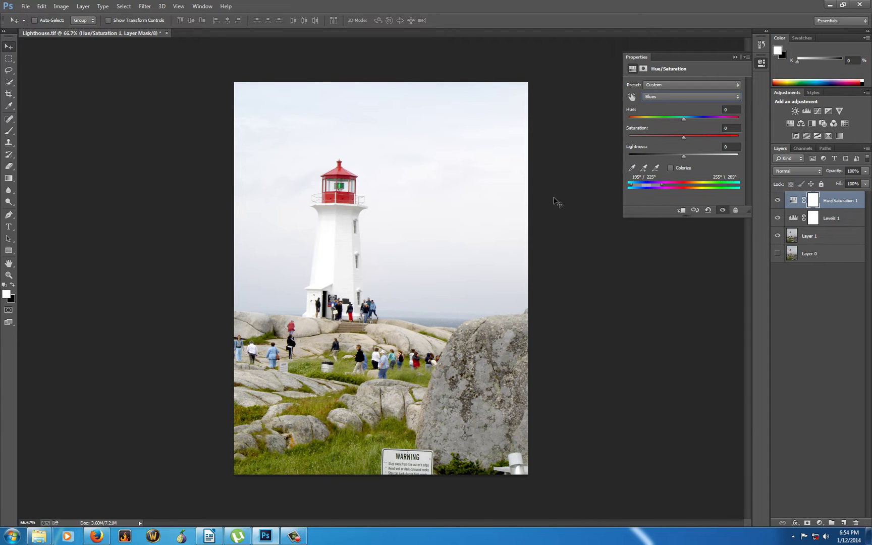
{"action": "left_click", "coordinate": [644, 168]}
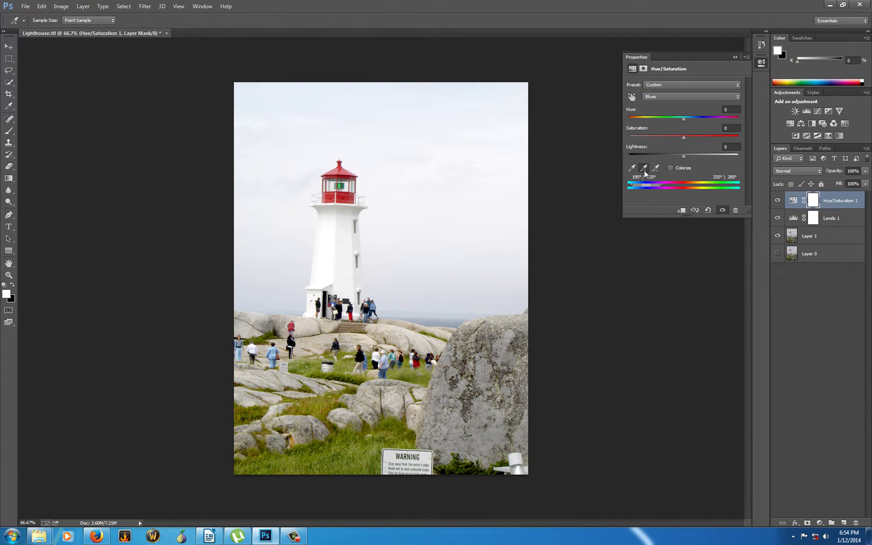
{"action": "left_click", "coordinate": [465, 326]}
{"action": "key", "text": "ctrl+z"}
{"action": "left_click", "coordinate": [442, 318]}
{"action": "left_click", "coordinate": [301, 310]}
{"action": "left_click", "coordinate": [274, 88]}
{"action": "left_click_drag", "start_coordinate": [686, 138], "coordinate": [740, 146]}
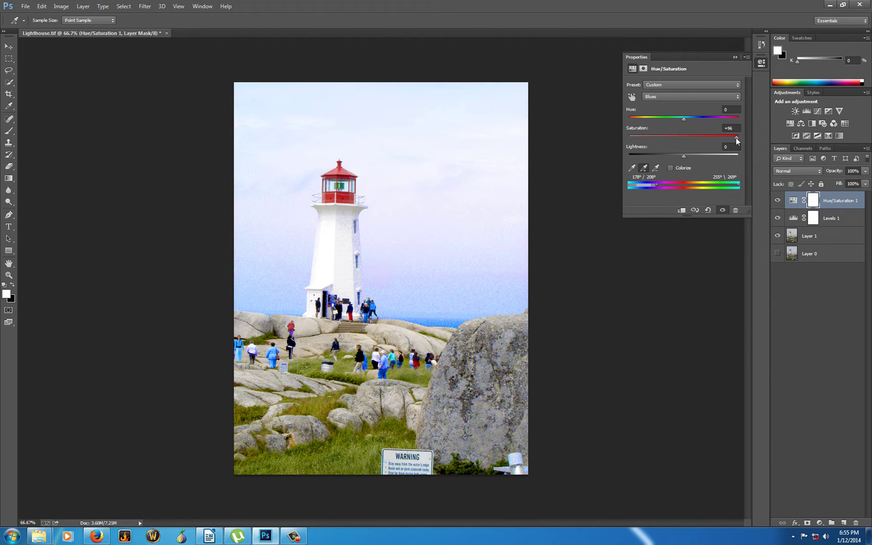
{"action": "left_click_drag", "start_coordinate": [735, 137], "coordinate": [711, 136]}
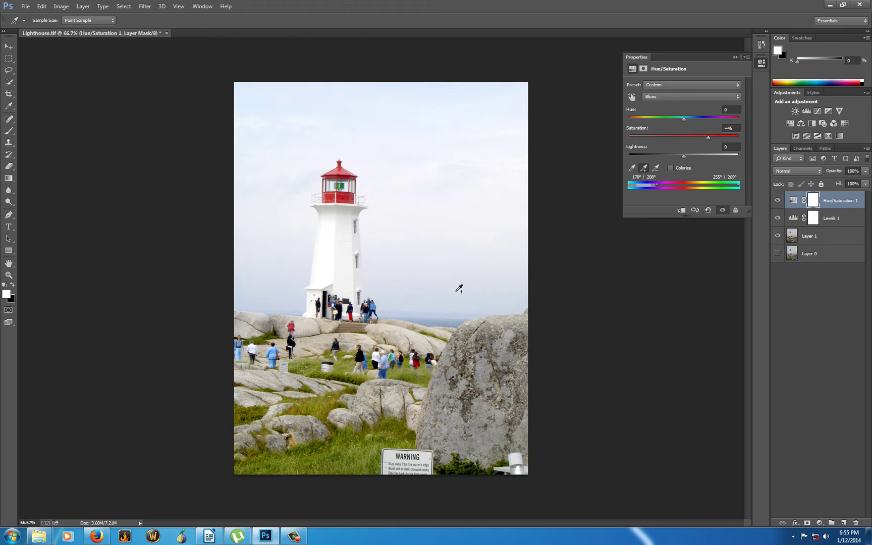
Switch to the Greens range, sample the grass, and narrow the range sliders.
{"action": "left_click", "coordinate": [673, 96]}
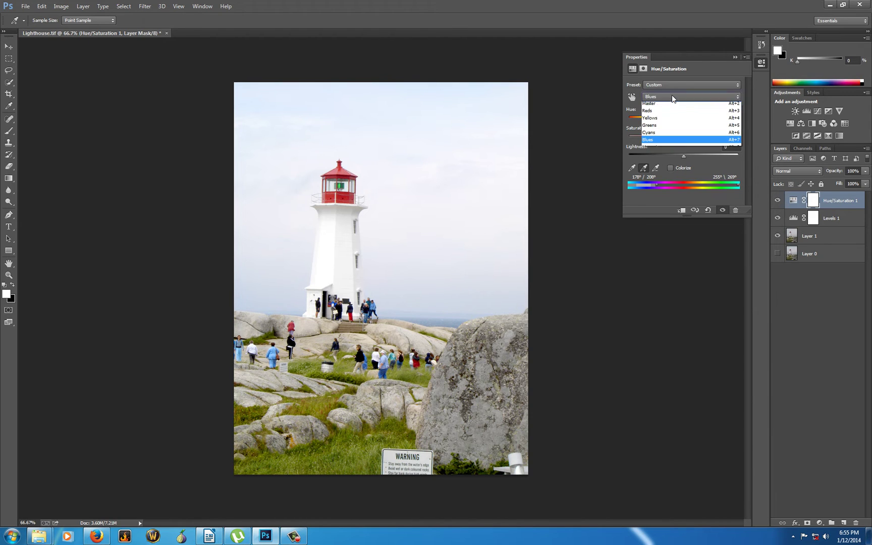
{"action": "left_click", "coordinate": [671, 128]}
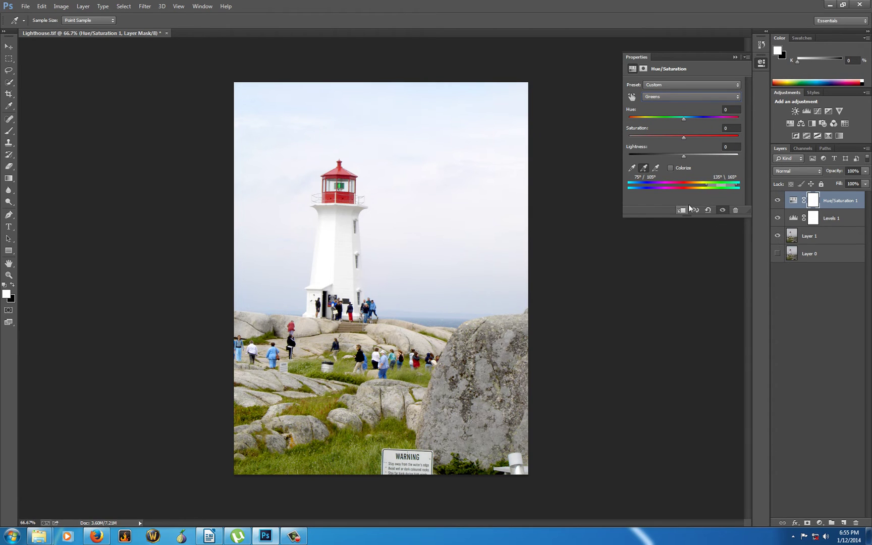
{"action": "left_click", "coordinate": [644, 168]}
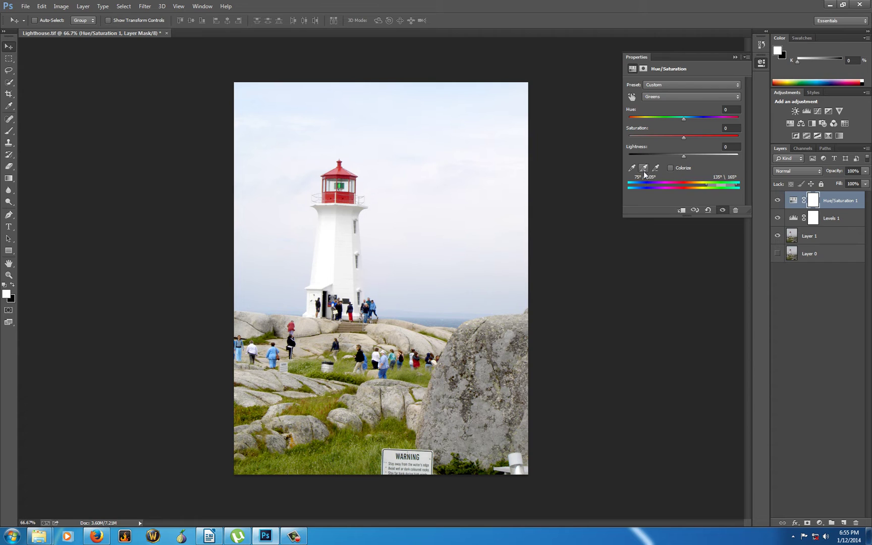
{"action": "left_click", "coordinate": [643, 171]}
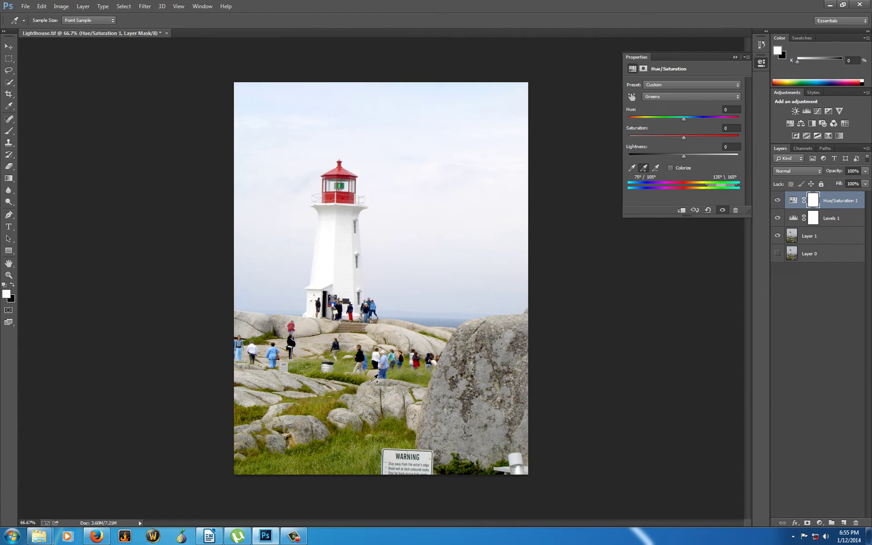
{"action": "left_click", "coordinate": [342, 381]}
{"action": "left_click_drag", "start_coordinate": [711, 187], "coordinate": [714, 188]}
{"action": "left_click_drag", "start_coordinate": [740, 185], "coordinate": [734, 185]}
Sample more green from the photo and set Greens saturation to +78.
{"action": "left_click_drag", "start_coordinate": [685, 138], "coordinate": [651, 145]}
{"action": "key", "text": "v"}
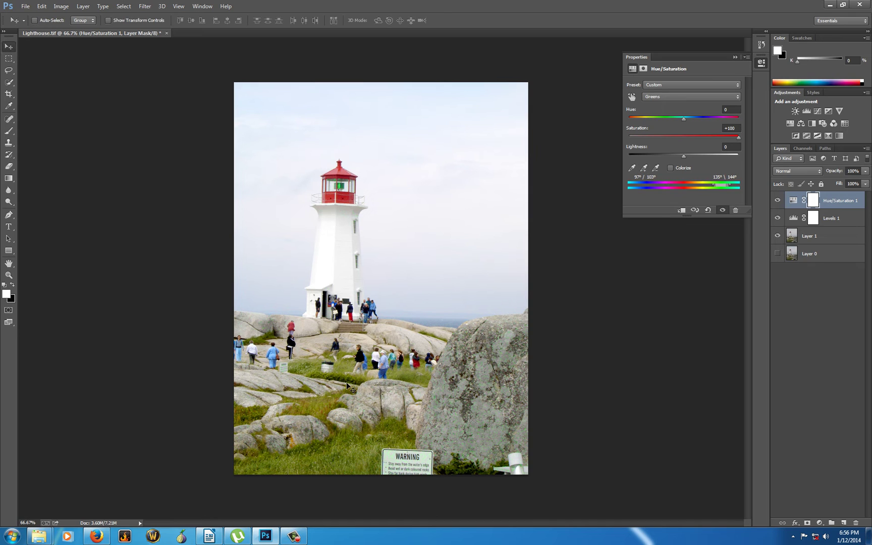
{"action": "left_click", "coordinate": [644, 168]}
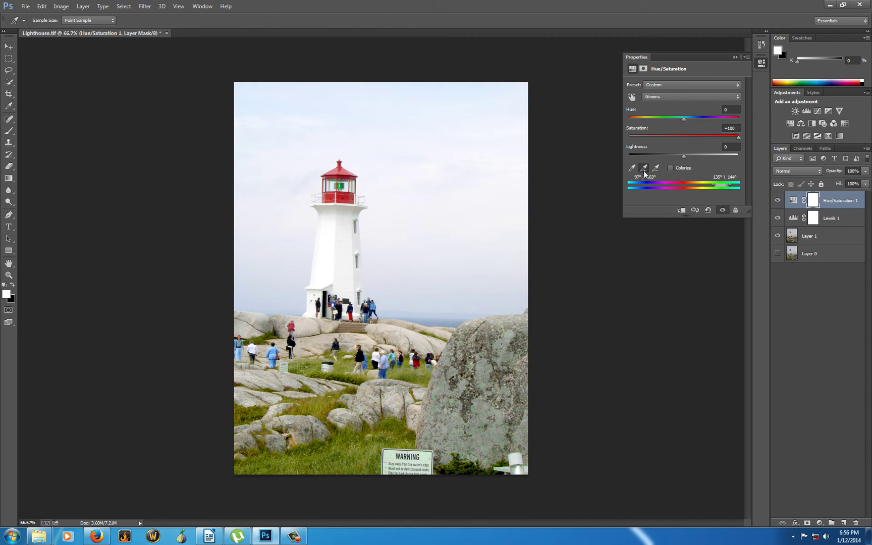
{"action": "left_click", "coordinate": [339, 378]}
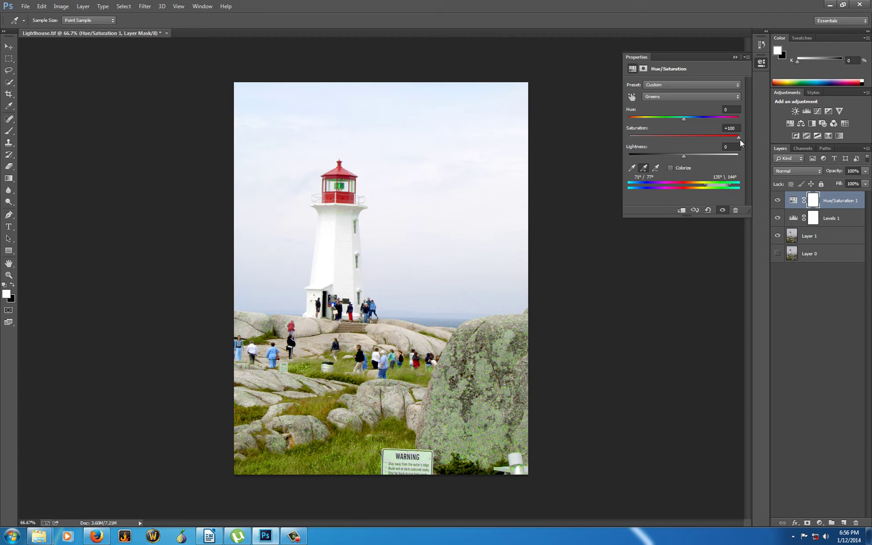
{"action": "left_click_drag", "start_coordinate": [740, 139], "coordinate": [729, 140]}
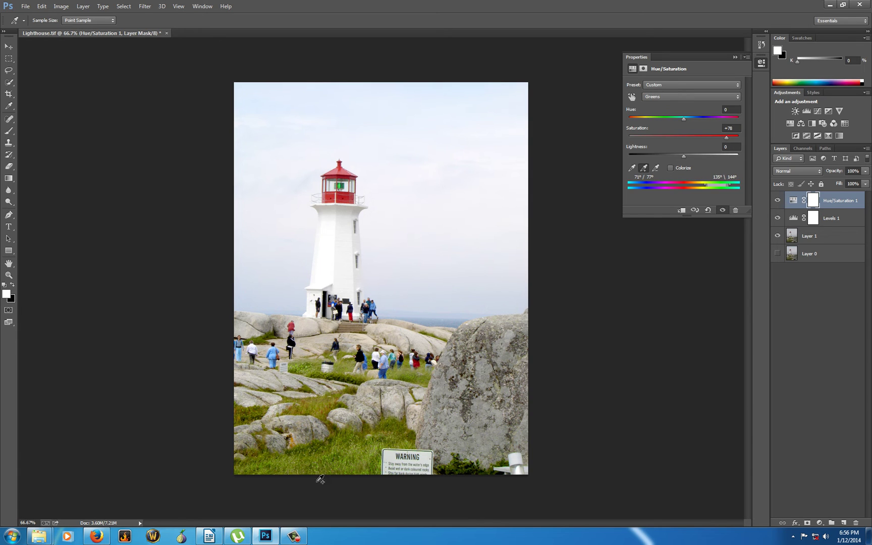
Set Greens lightness to +1 and shift the colour range slider along the spectrum.
{"action": "left_click", "coordinate": [684, 156]}
{"action": "mouse_move", "coordinate": [719, 187]}
{"action": "left_mouse_down"}
{"action": "mouse_move", "coordinate": [728, 190]}
{"action": "mouse_move", "coordinate": [627, 198]}
{"action": "mouse_move", "coordinate": [714, 200]}
{"action": "left_mouse_up"}
Add a Vibrance adjustment layer and set its vibrance to about +53.
{"action": "left_click", "coordinate": [839, 112]}
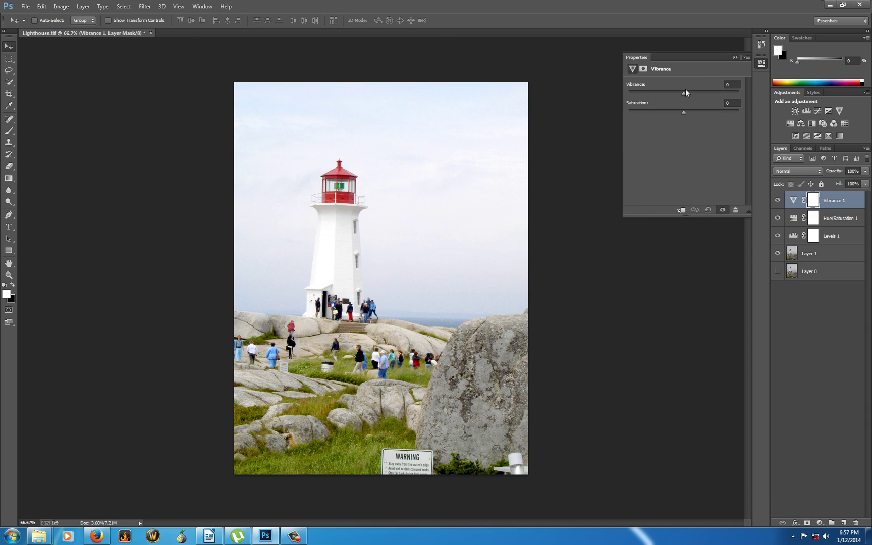
{"action": "left_click_drag", "start_coordinate": [684, 92], "coordinate": [689, 92]}
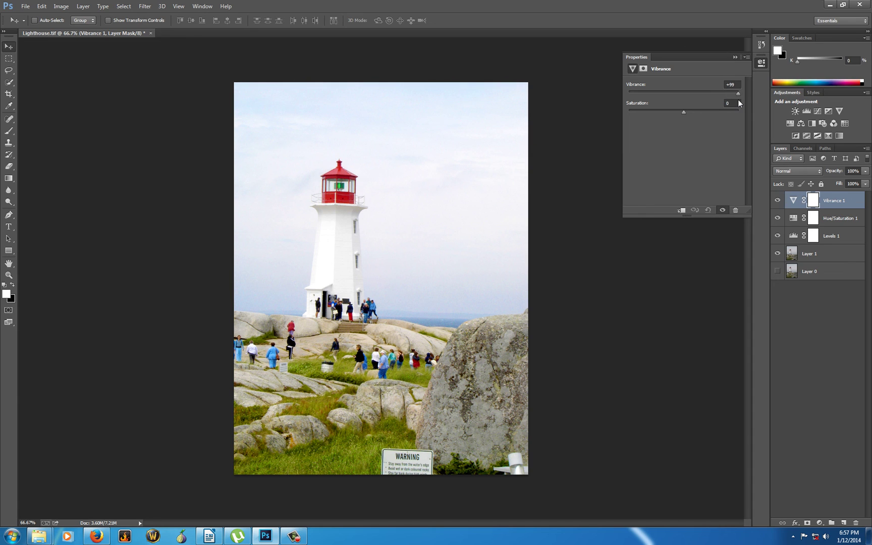
{"action": "left_click_drag", "start_coordinate": [728, 93], "coordinate": [712, 94]}
{"action": "left_click", "coordinate": [734, 57]}
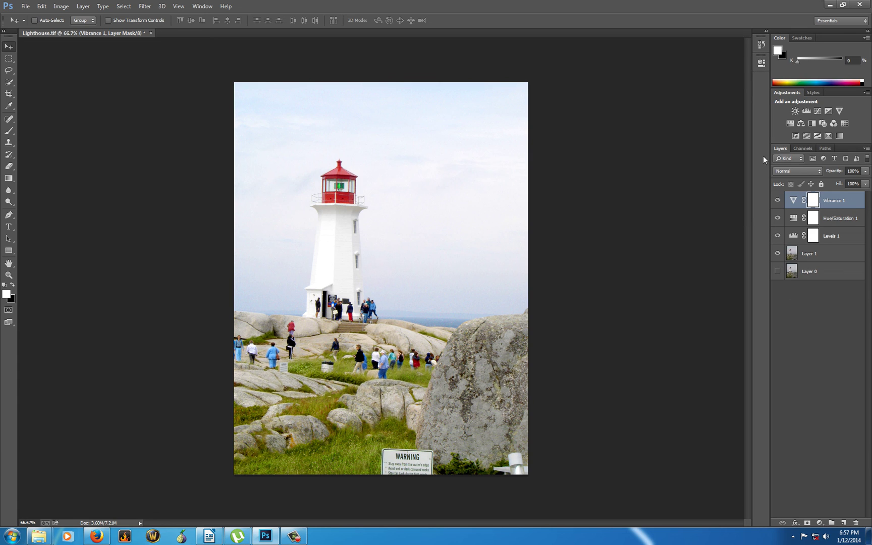
{"action": "left_click", "coordinate": [777, 200]}
{"action": "left_click", "coordinate": [777, 218]}
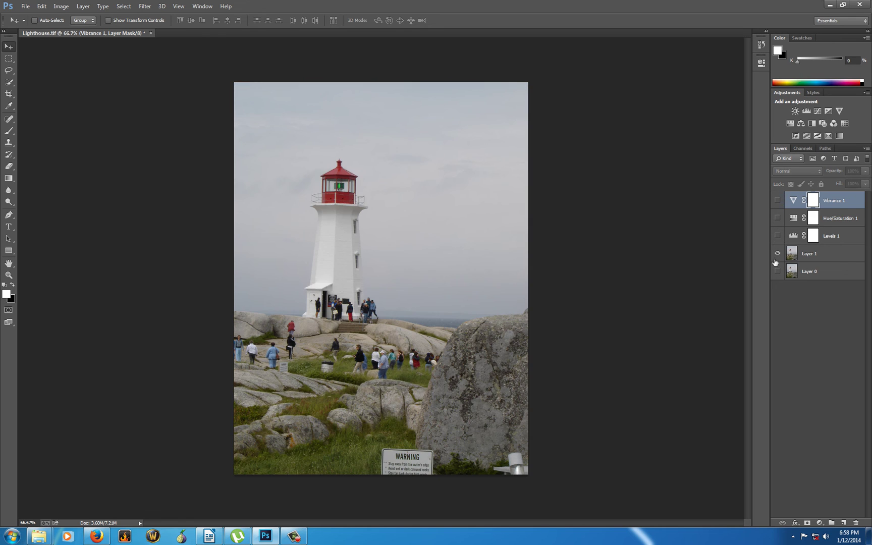
{"action": "left_click", "coordinate": [777, 253]}
{"action": "left_click", "coordinate": [777, 254]}
{"action": "left_click", "coordinate": [777, 236]}
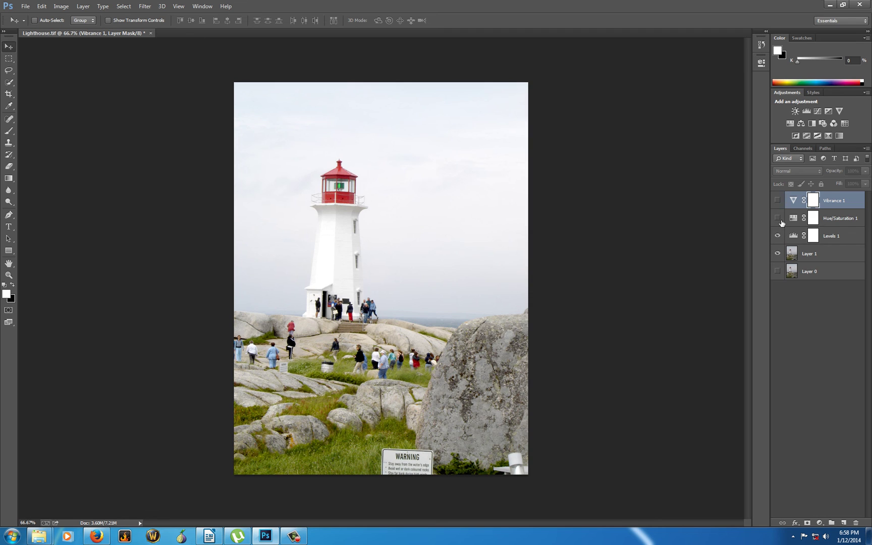
{"action": "left_click", "coordinate": [777, 218]}
{"action": "left_click", "coordinate": [777, 201]}
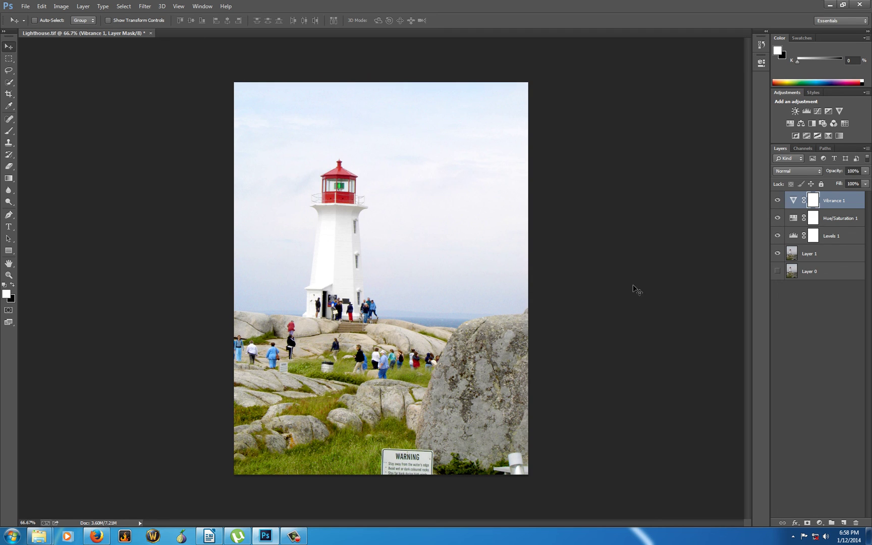